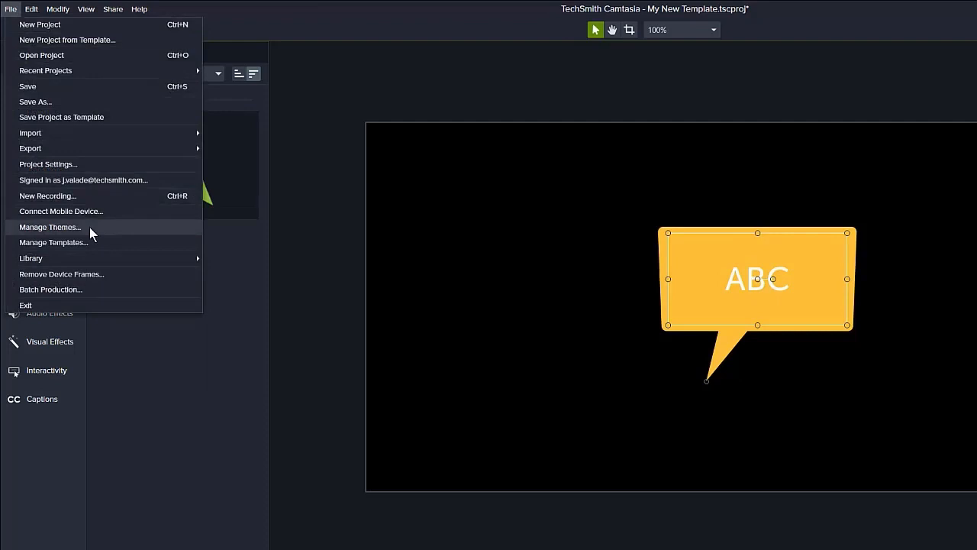
In the theme manager, set the Generic University theme's Background 1 to the blue sampled from the ACME Arrow.png logo.
click(89, 227)
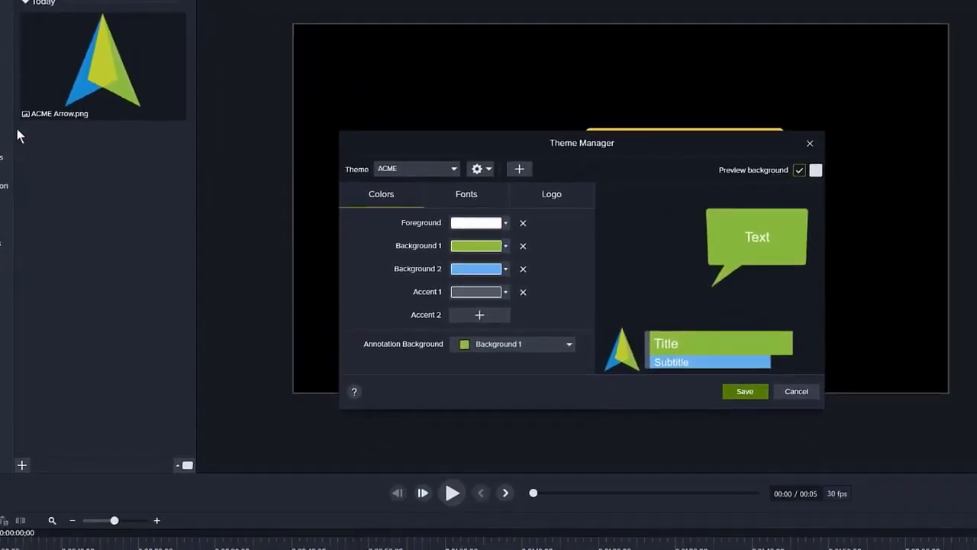
drag(423, 142, 411, 75)
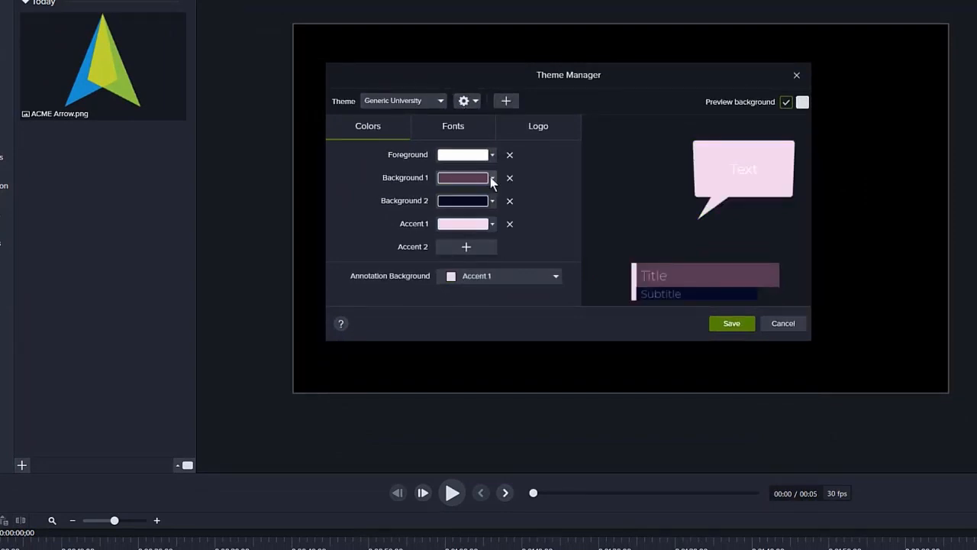
click(492, 178)
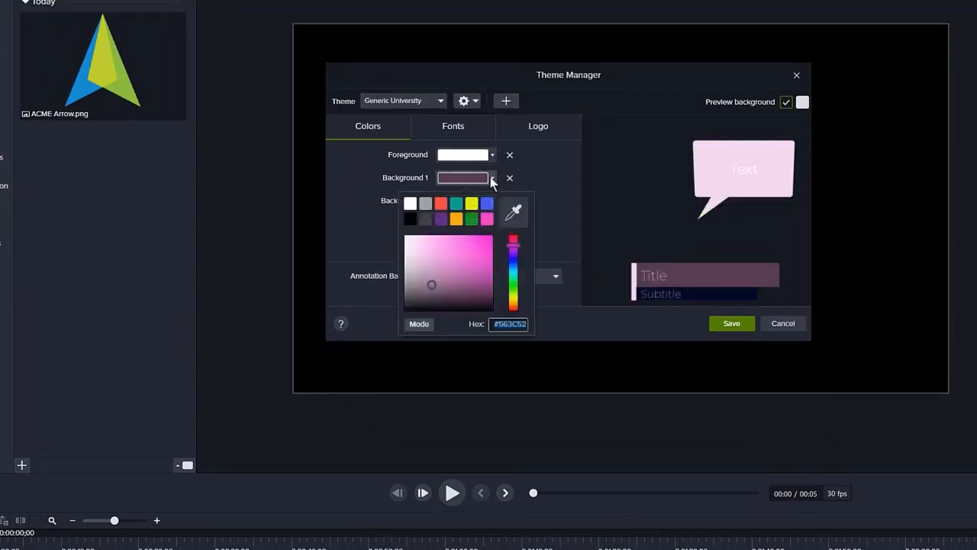
click(515, 213)
click(515, 211)
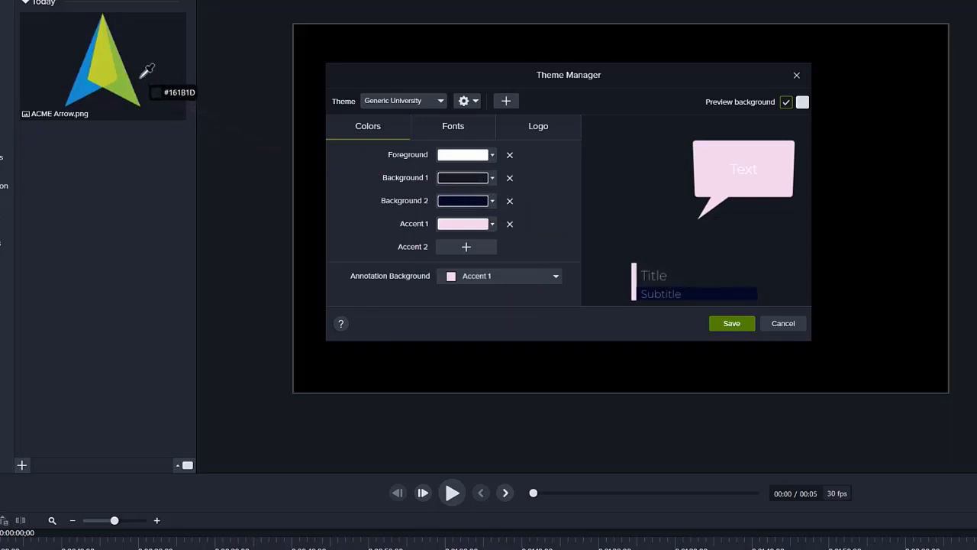
click(81, 87)
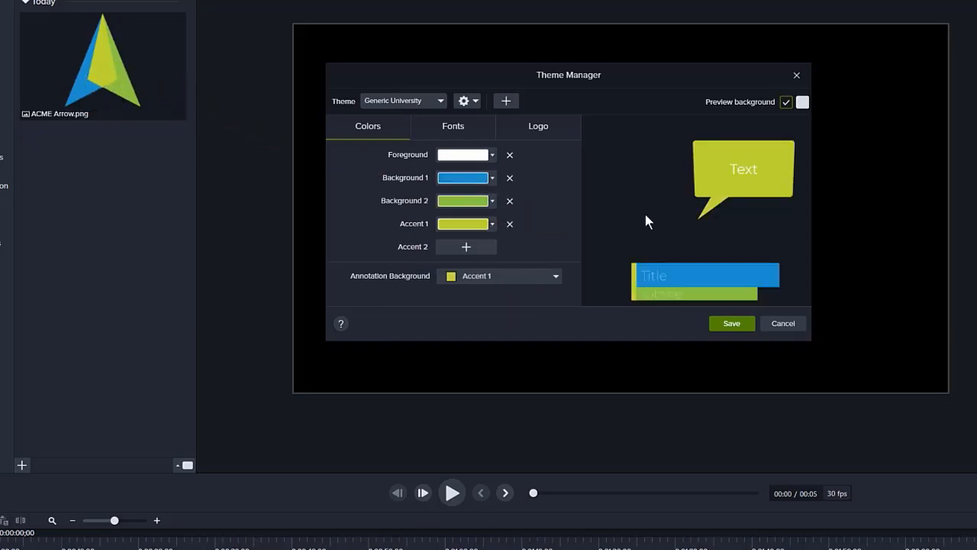
Set Font 1 of the Generic University theme to Museo Sans 500.
click(456, 127)
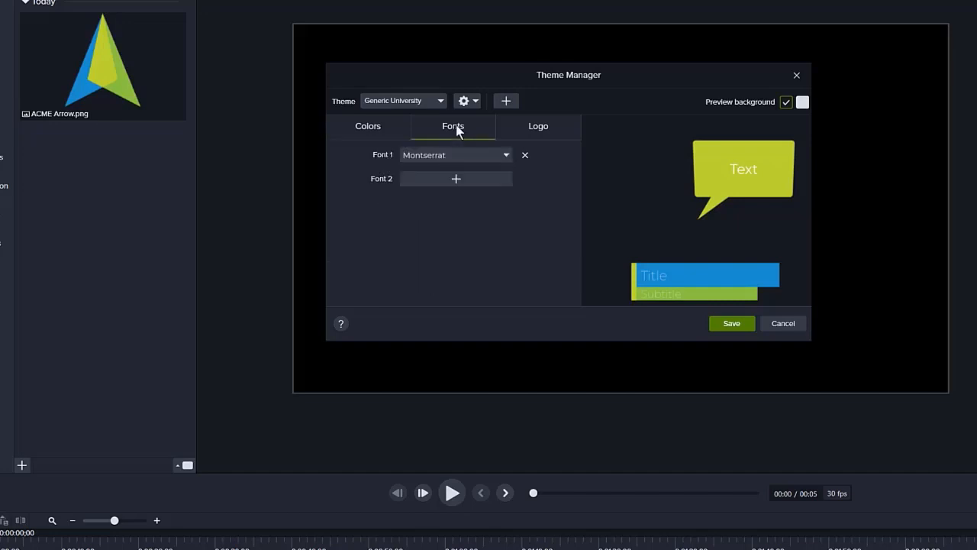
click(503, 156)
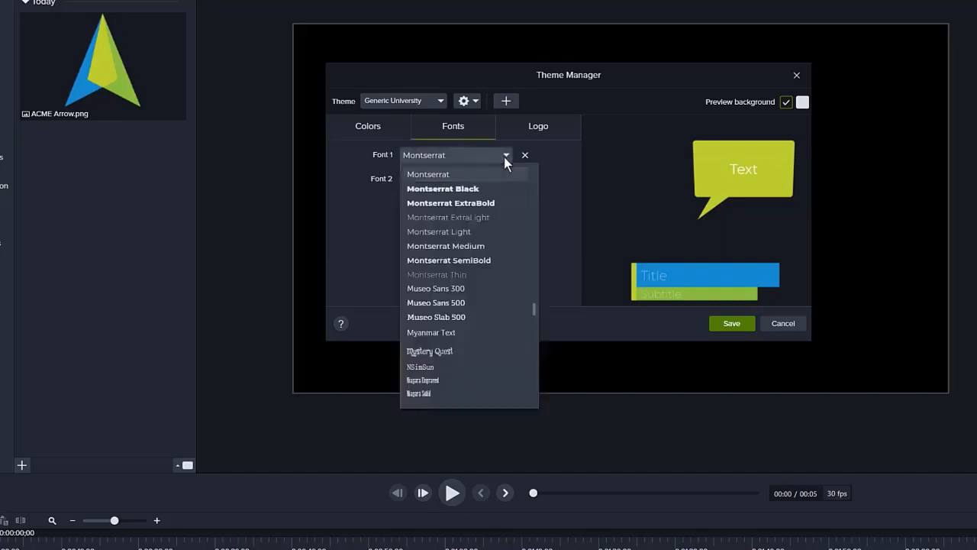
click(452, 303)
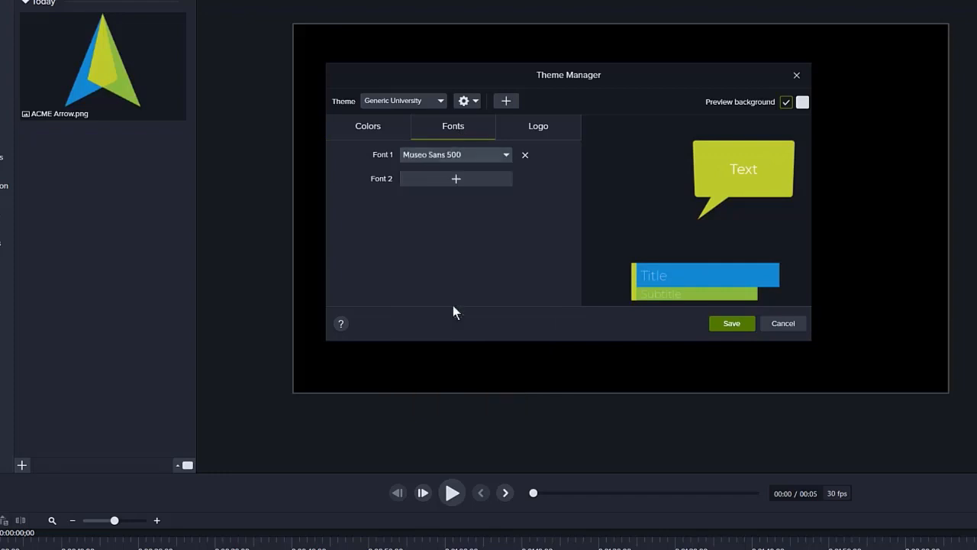
Add ACME Arrow.png from the Consistency folder as the theme's logo and save the theme.
click(538, 130)
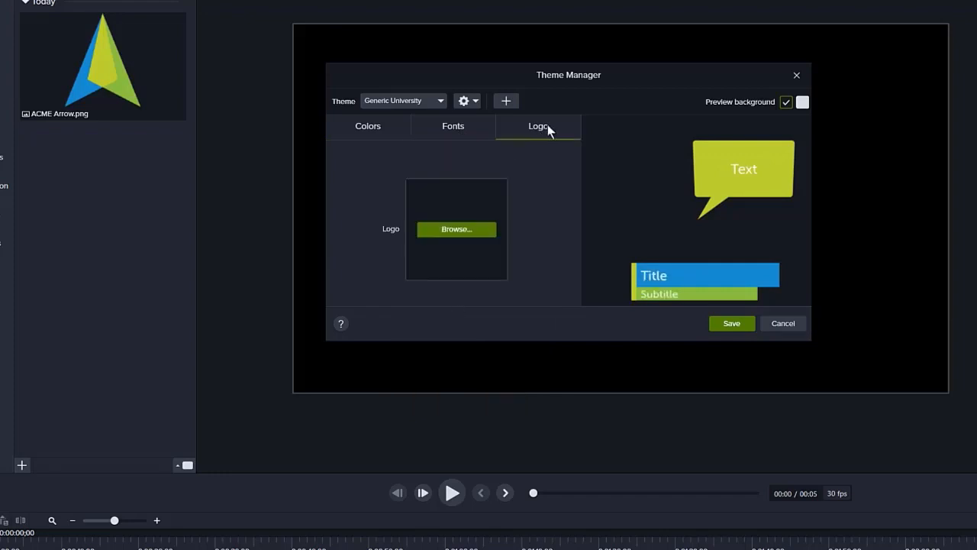
click(456, 230)
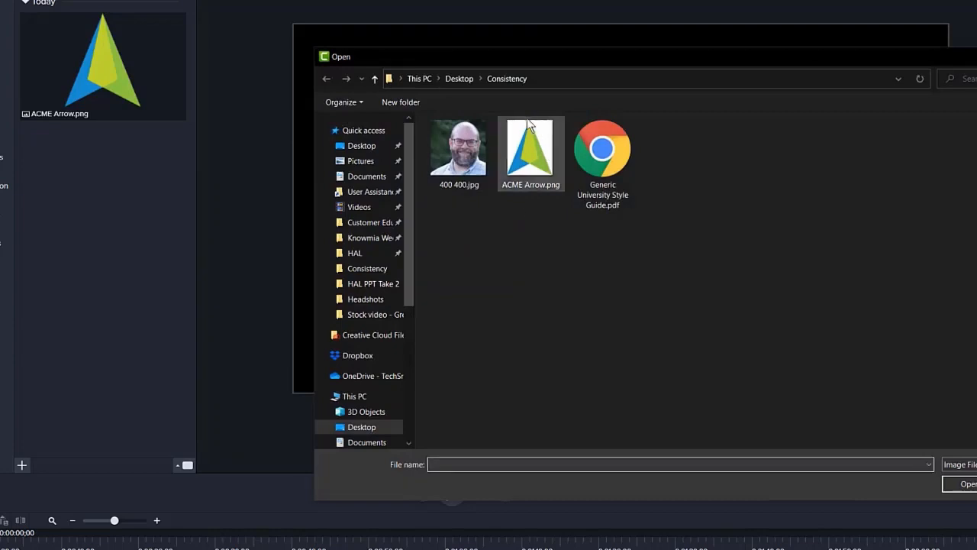
click(527, 143)
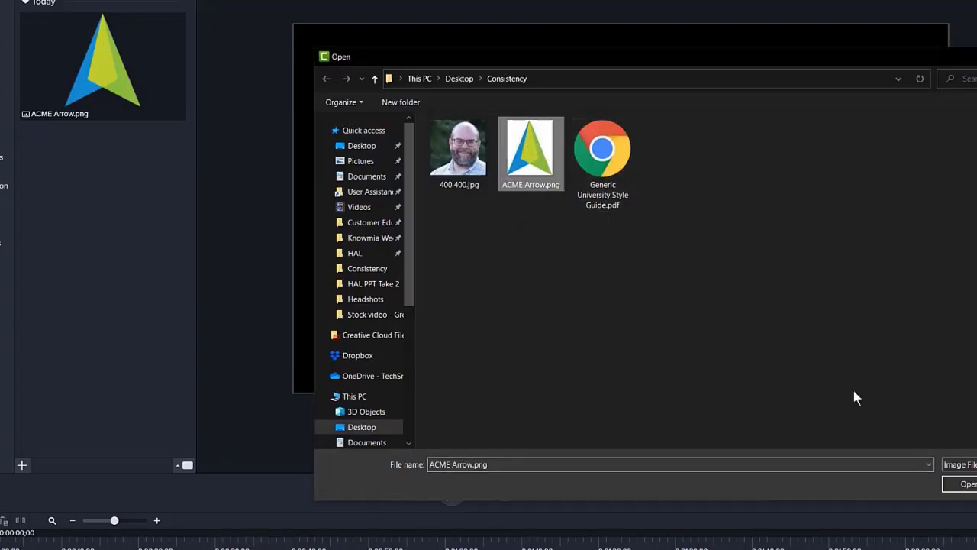
click(962, 484)
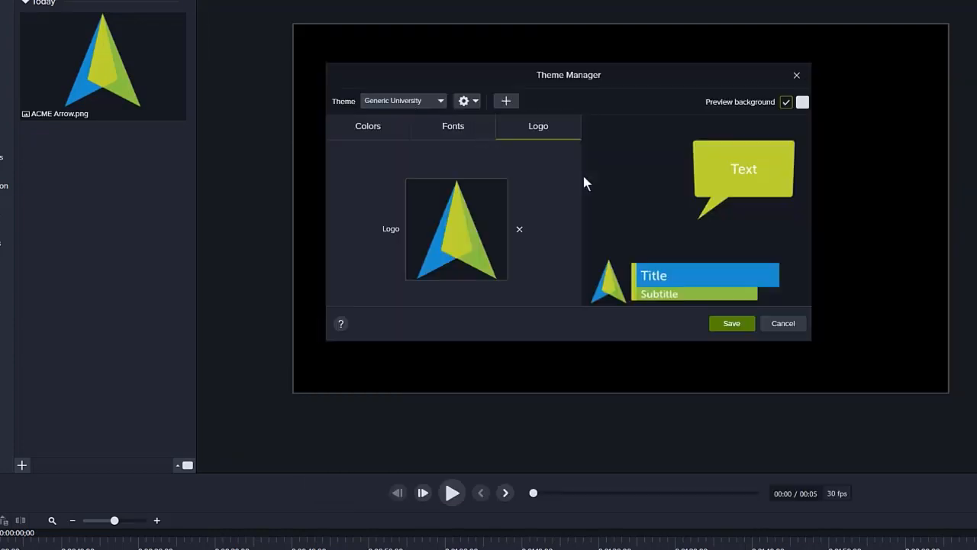
click(718, 322)
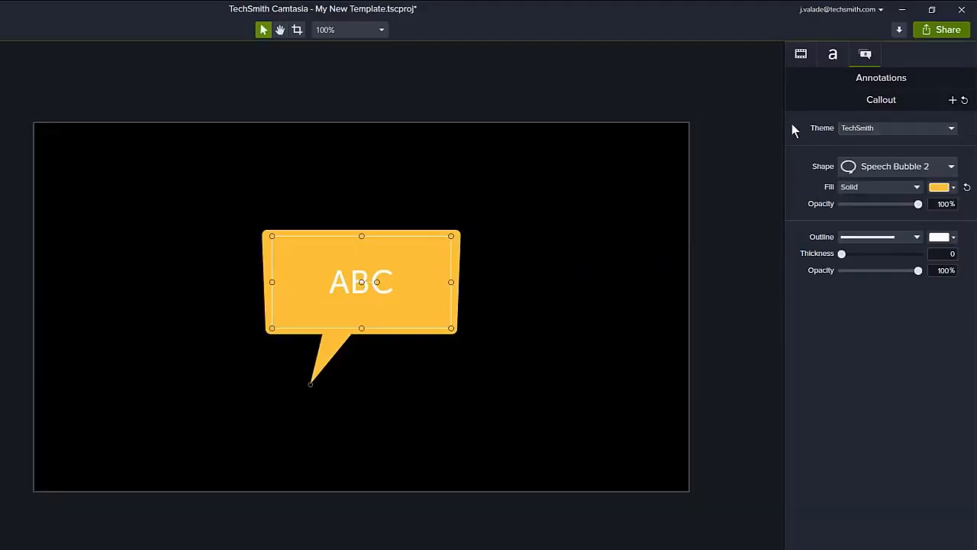
Apply the Generic University theme to the selected speech bubble callout.
click(950, 130)
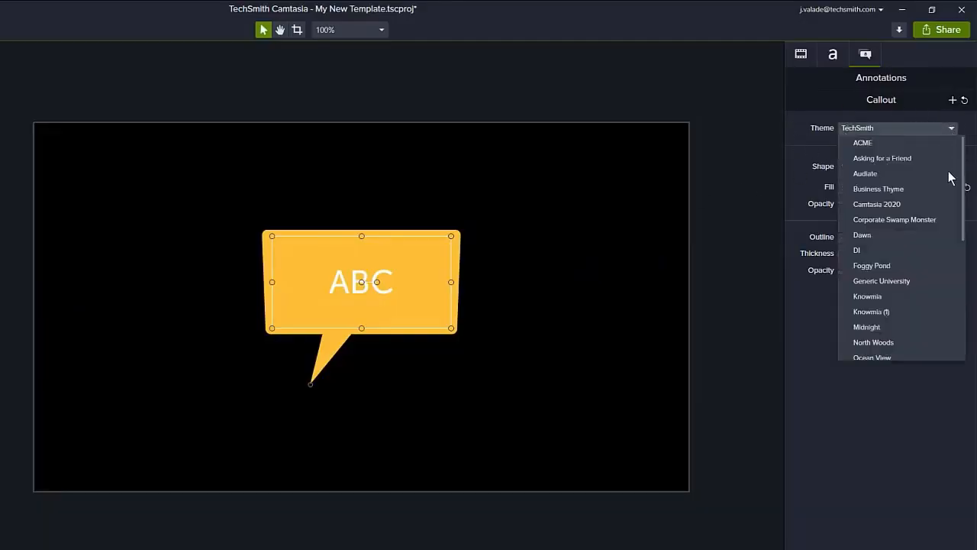
click(916, 282)
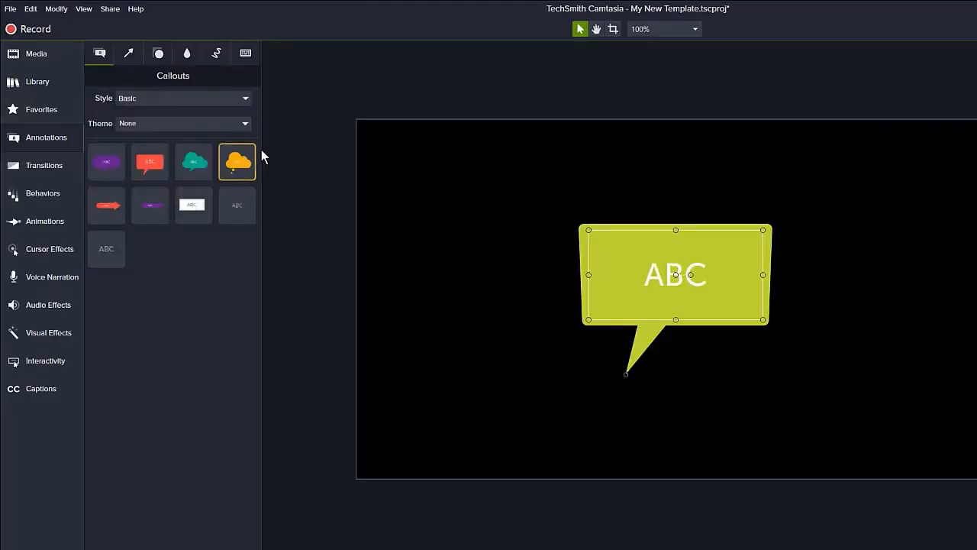
Switch the callout presets to the Generic University theme and add a rectangle callout and an arrow callout to the canvas.
click(245, 124)
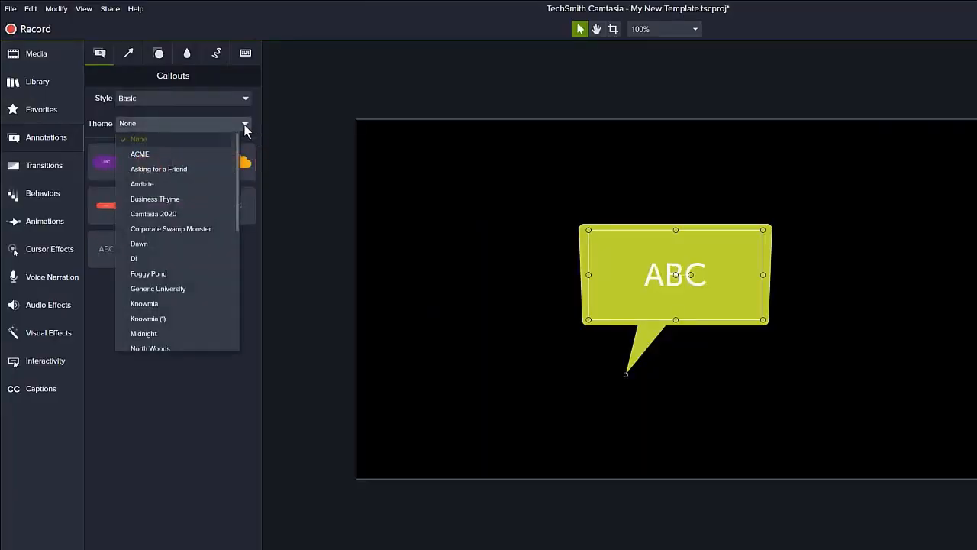
click(184, 288)
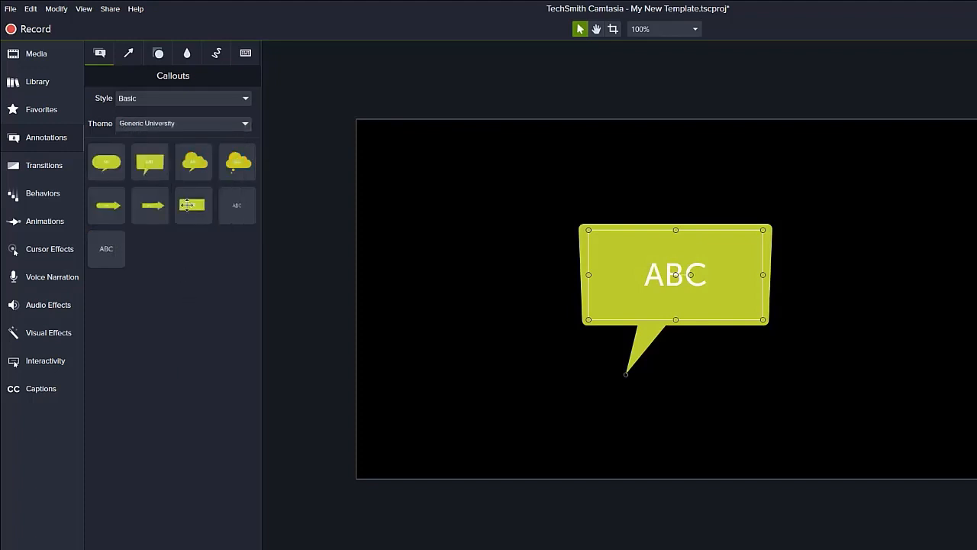
drag(194, 201, 460, 196)
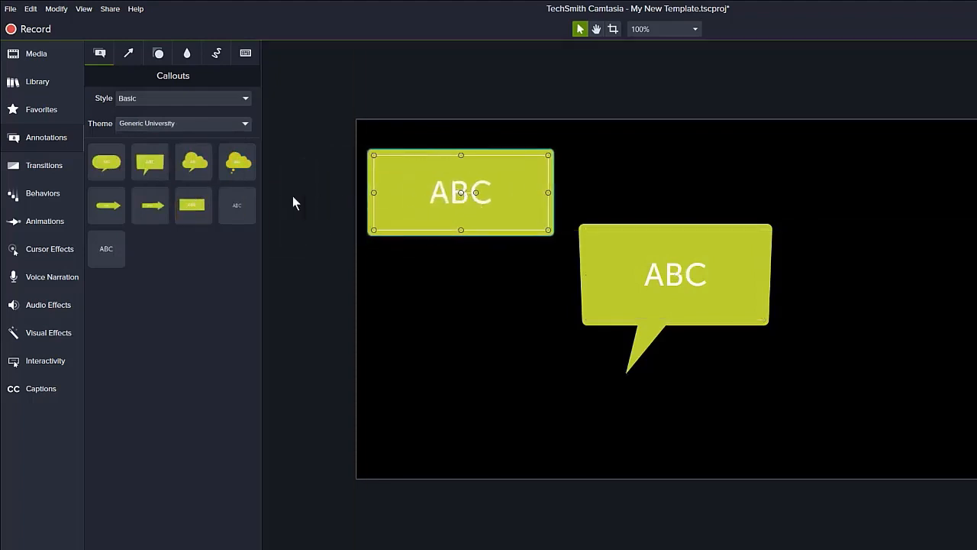
drag(152, 203, 500, 413)
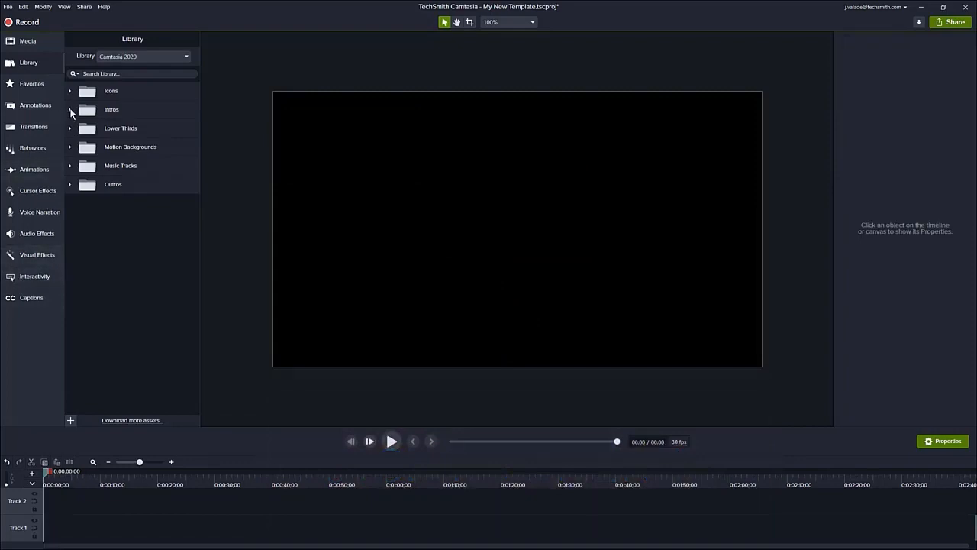
Place the State intro from the Camtasia 2020 library at the start of Track 1 and apply the Generic University theme to it.
click(70, 110)
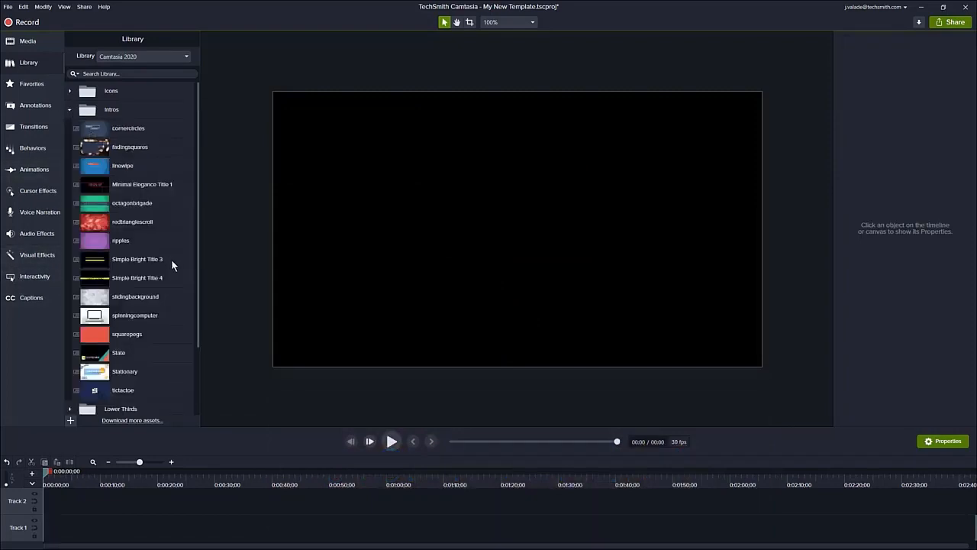
scroll(173, 262, down, 1)
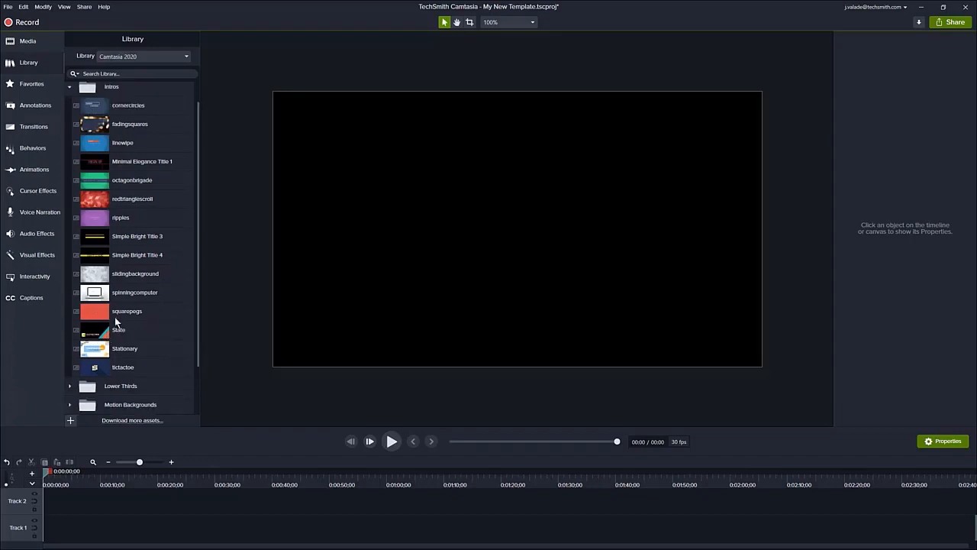
drag(118, 329, 95, 534)
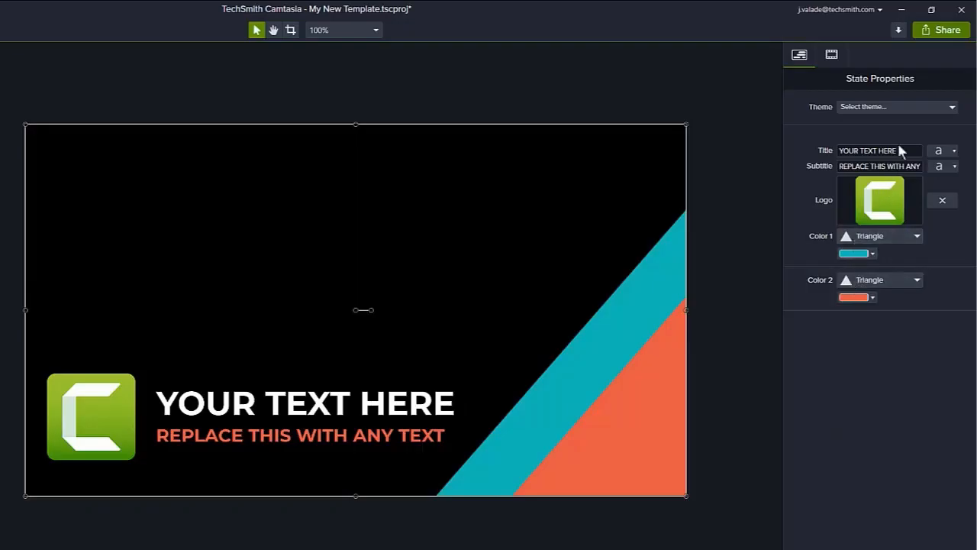
click(952, 109)
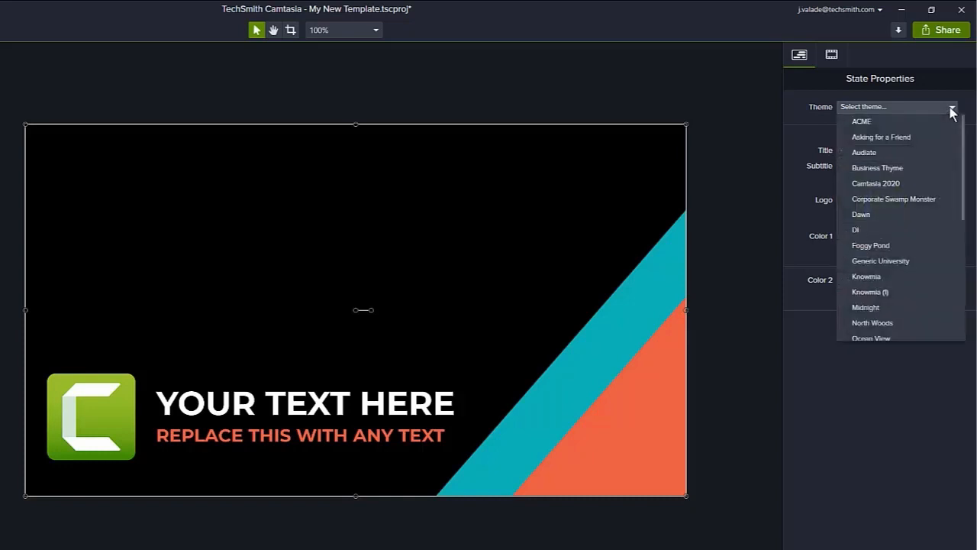
click(917, 260)
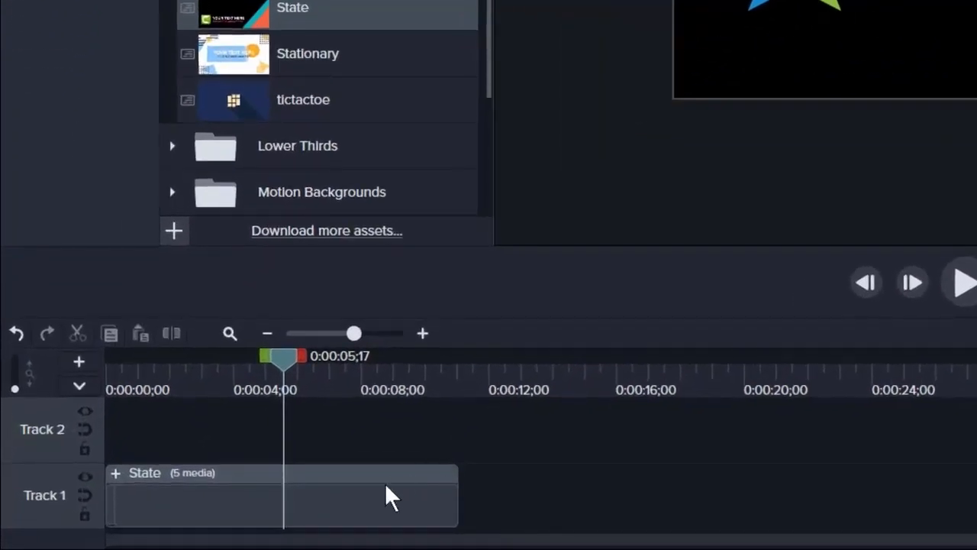
Add a media placeholder on Track 1 after the State intro, with the playhead at 0:00:14;29.
right_click(385, 482)
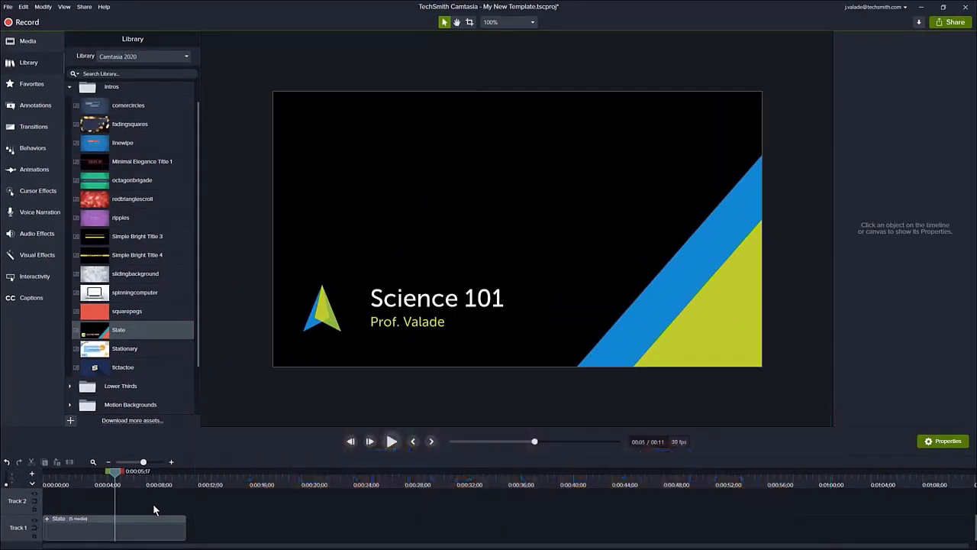
click(151, 516)
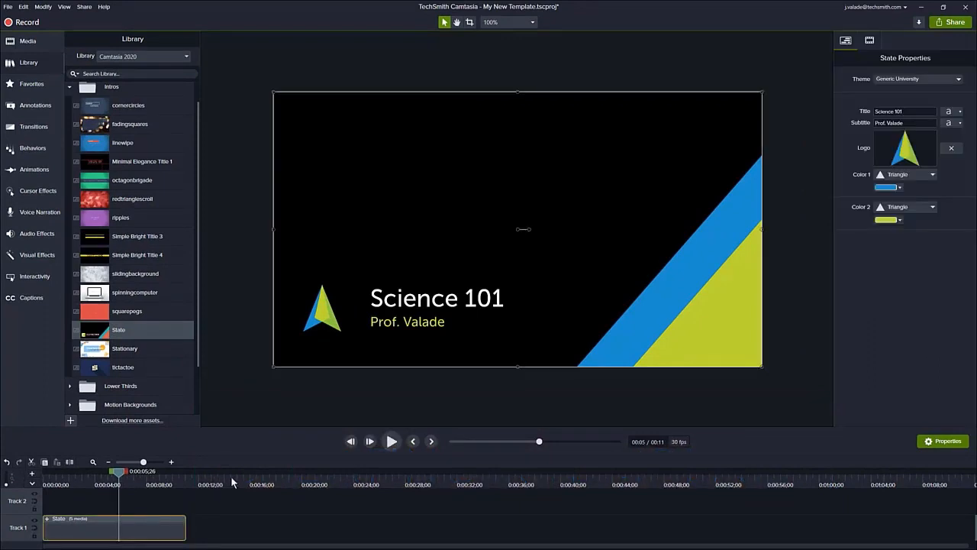
drag(231, 475, 239, 476)
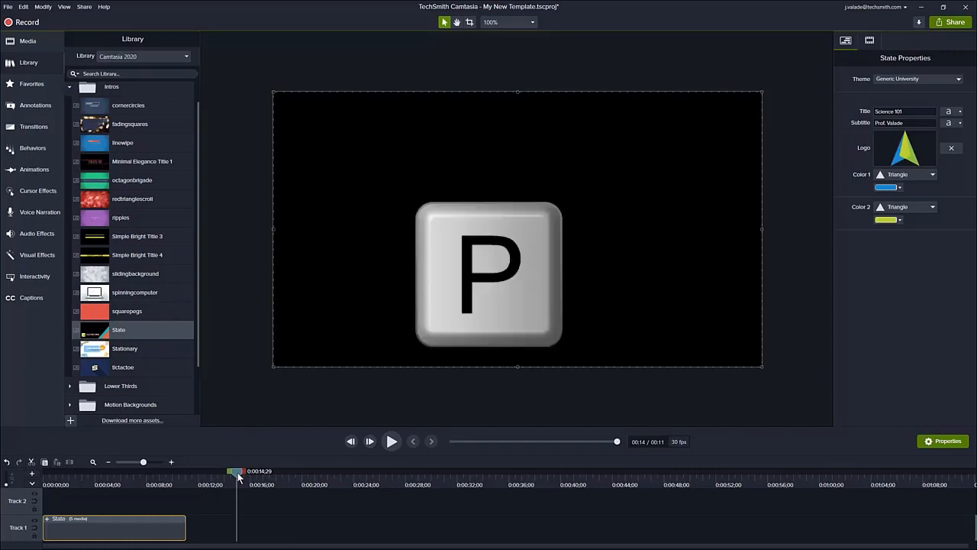
key(p)
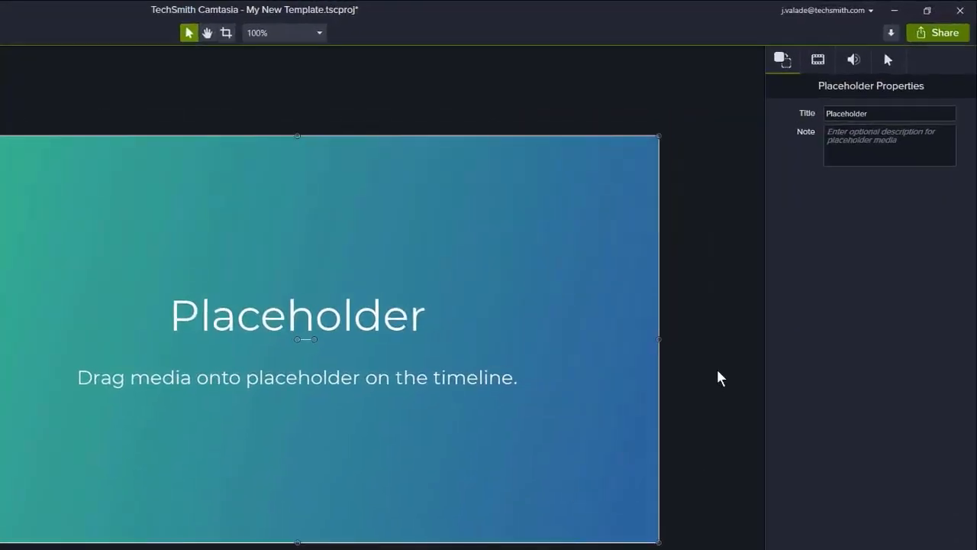
Title the placeholder "Screen Recording" and give it the note "Use Fall class content".
double_click(884, 113)
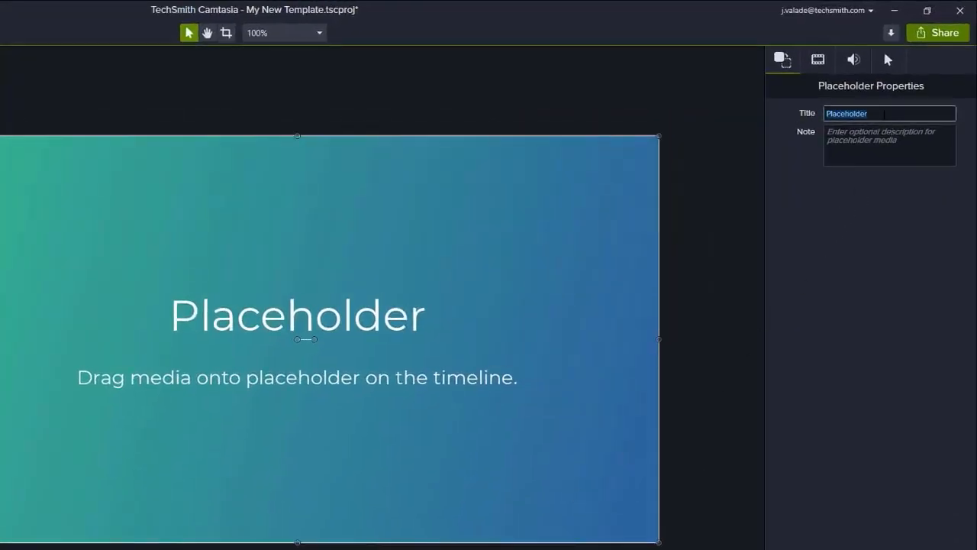
text(Screen Recording)
click(902, 134)
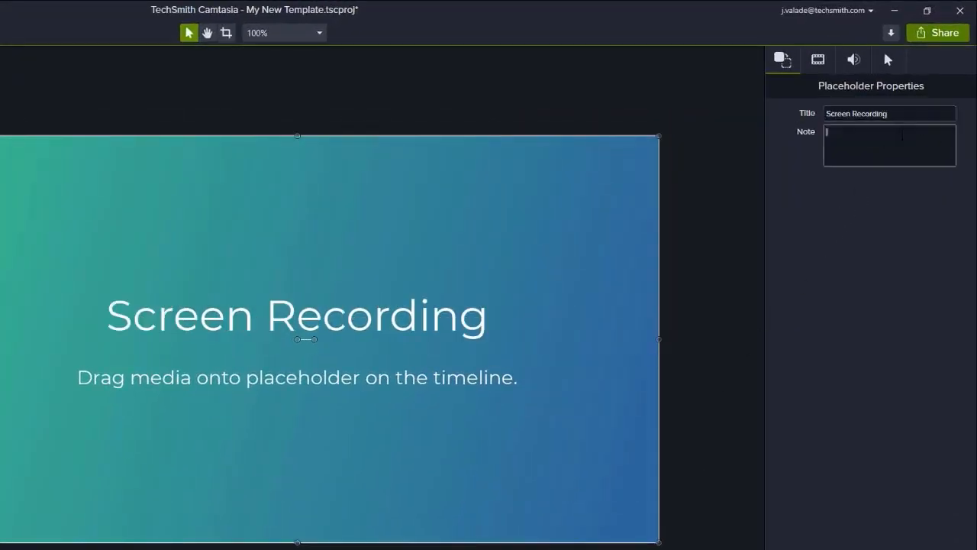
text(Use Fall class content)
key(Return)
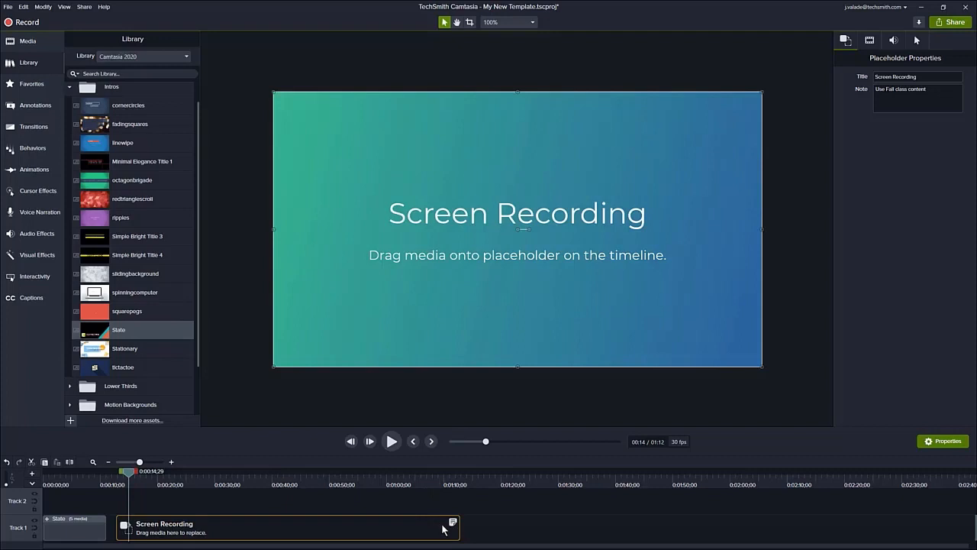
Shorten the Screen Recording placeholder to end at about 55 seconds and replace it with Logo Placeholder.png from the media bin.
drag(458, 529, 425, 533)
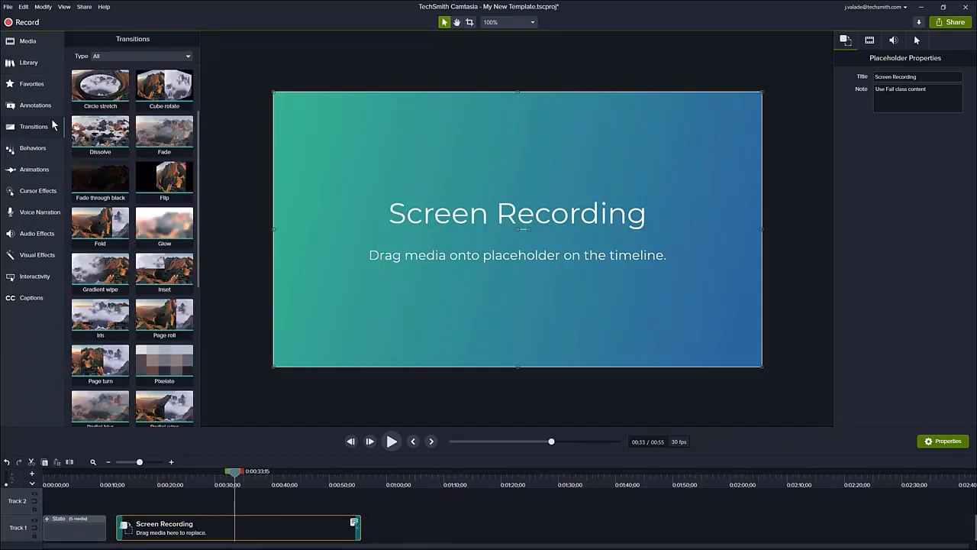
click(32, 44)
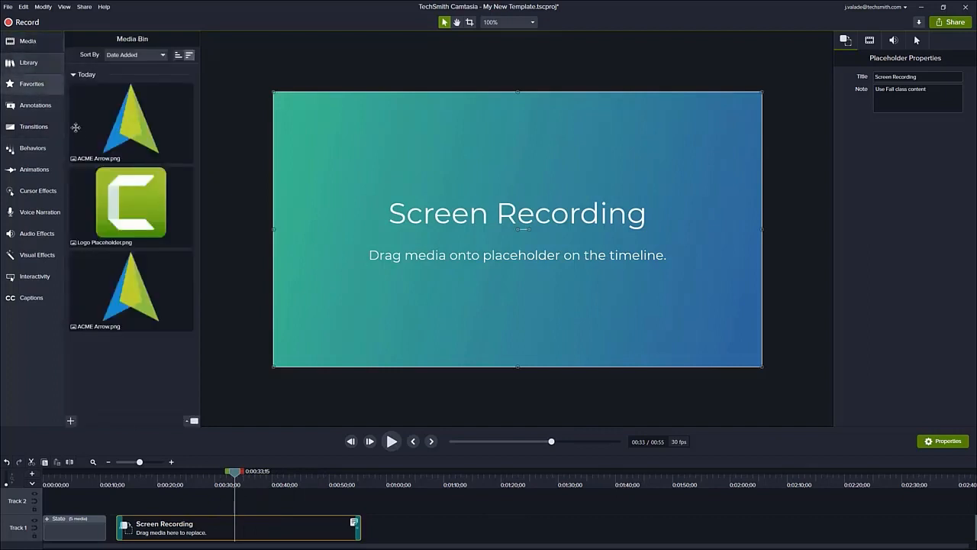
drag(116, 199, 226, 528)
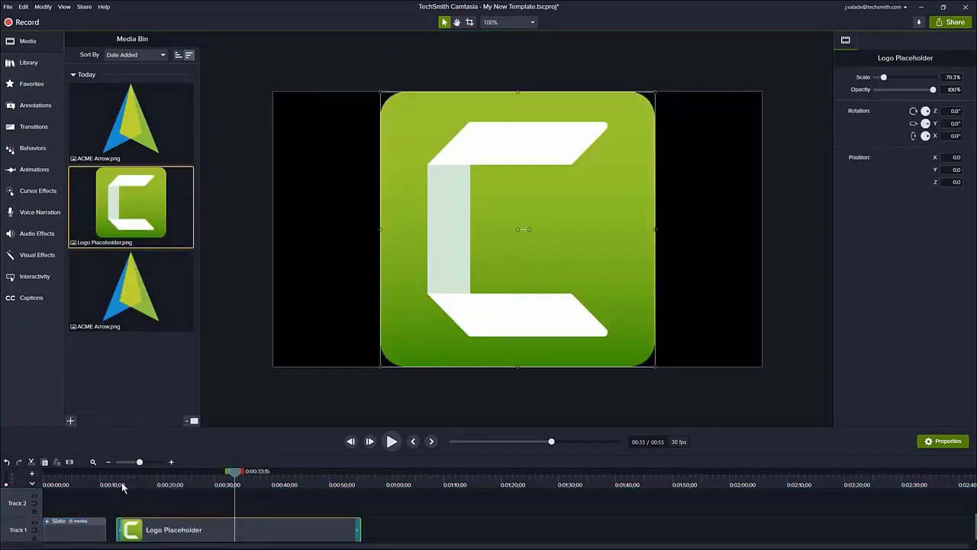
drag(118, 479, 249, 500)
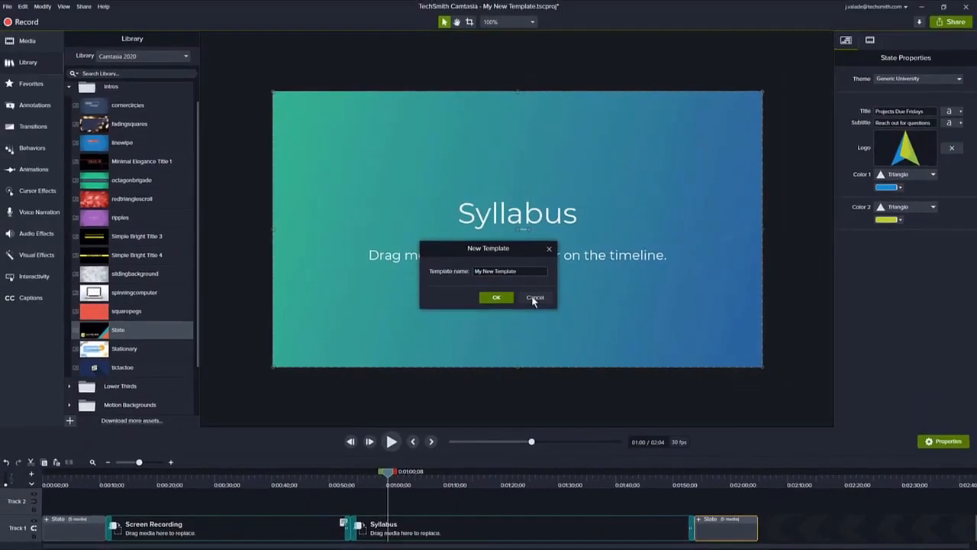
Move the playhead to about 5 seconds, on the Science 101 intro, and save the project as a template named "Science".
click(558, 308)
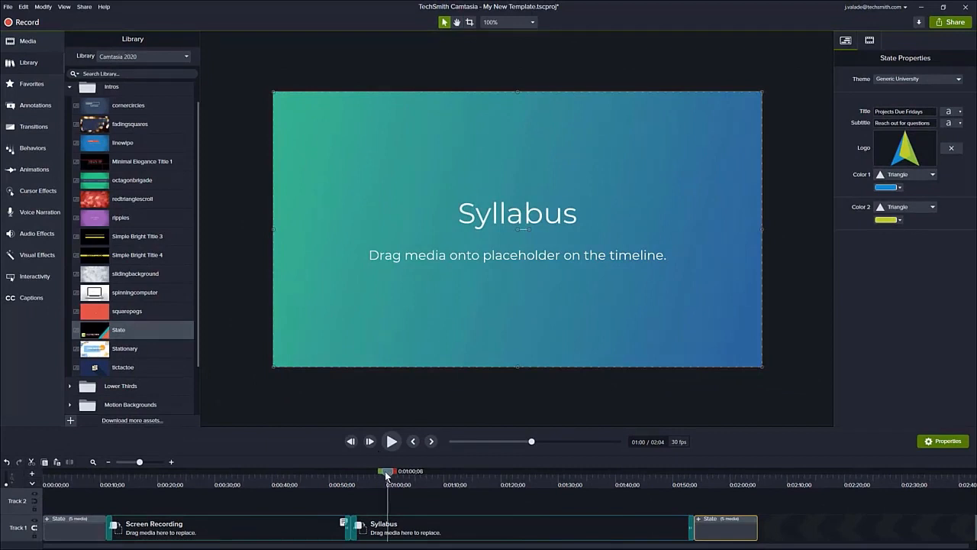
drag(389, 472, 72, 501)
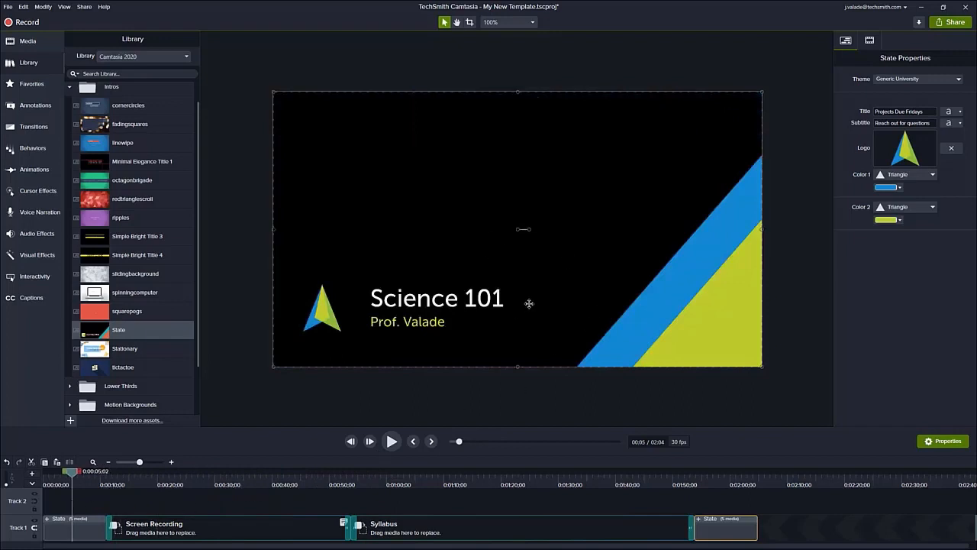
click(9, 7)
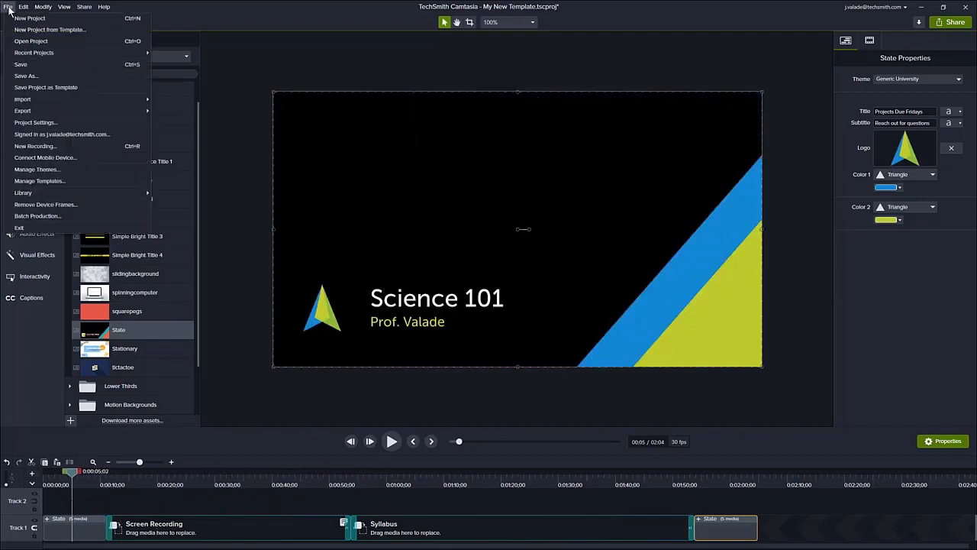
click(79, 88)
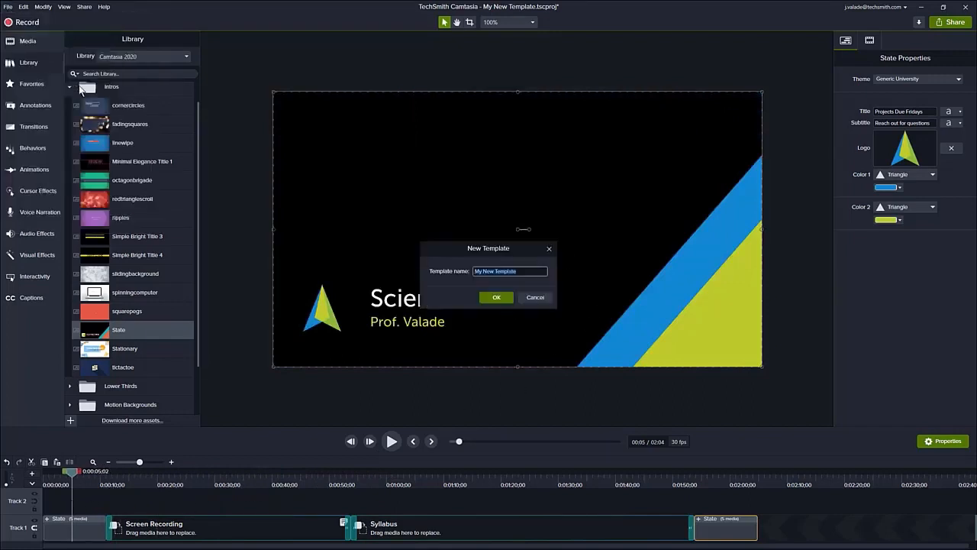
text(Science)
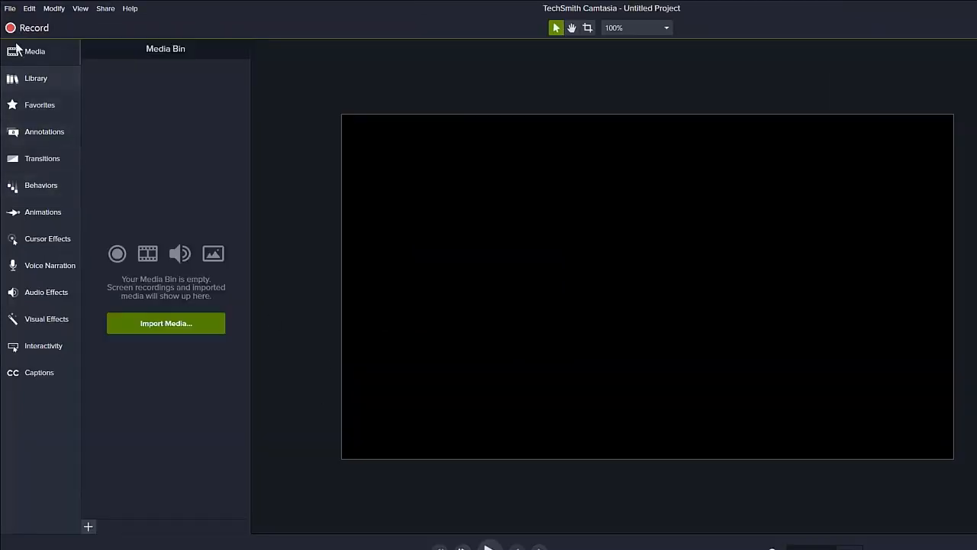
Bring up the project file commands in the empty untitled project.
click(7, 7)
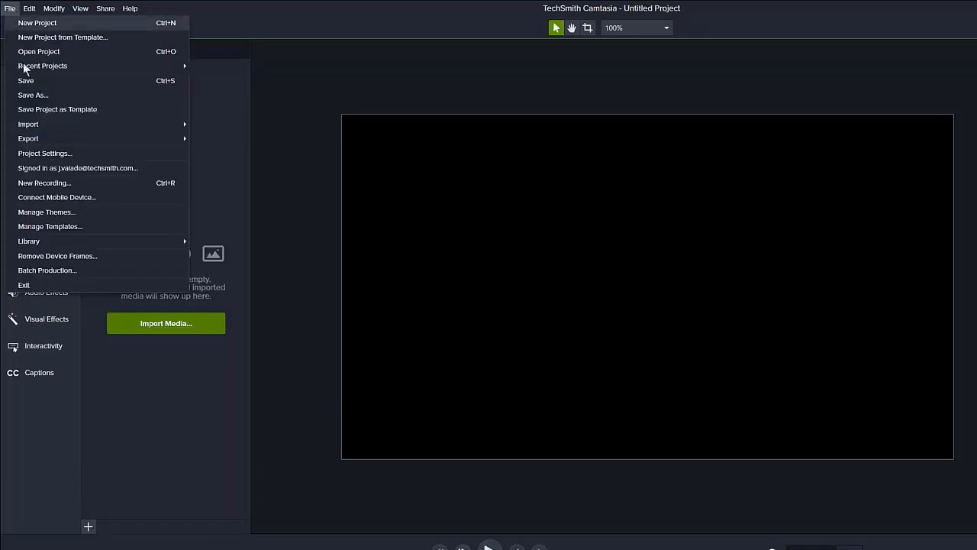